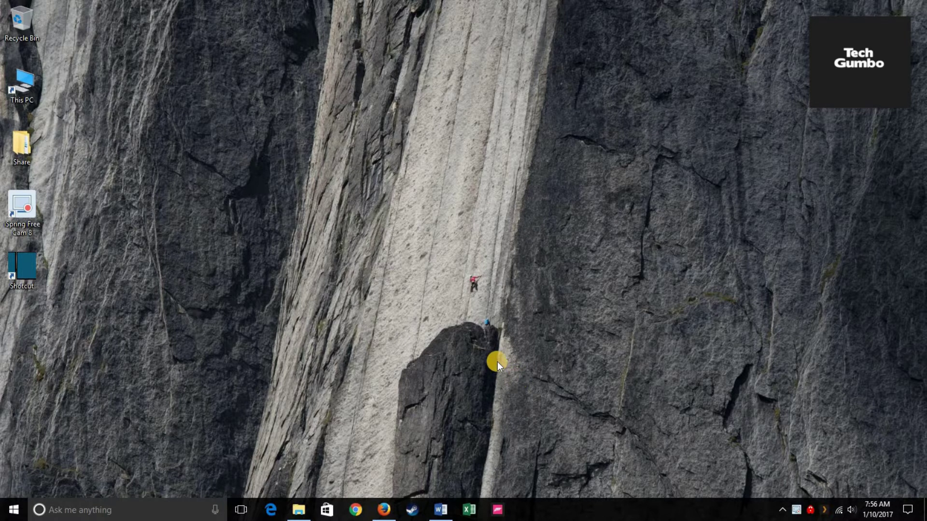
Switch the default app mode to Dark under Settings > Personalization > Colors.
{"action": "left_click", "coordinate": [14, 512]}
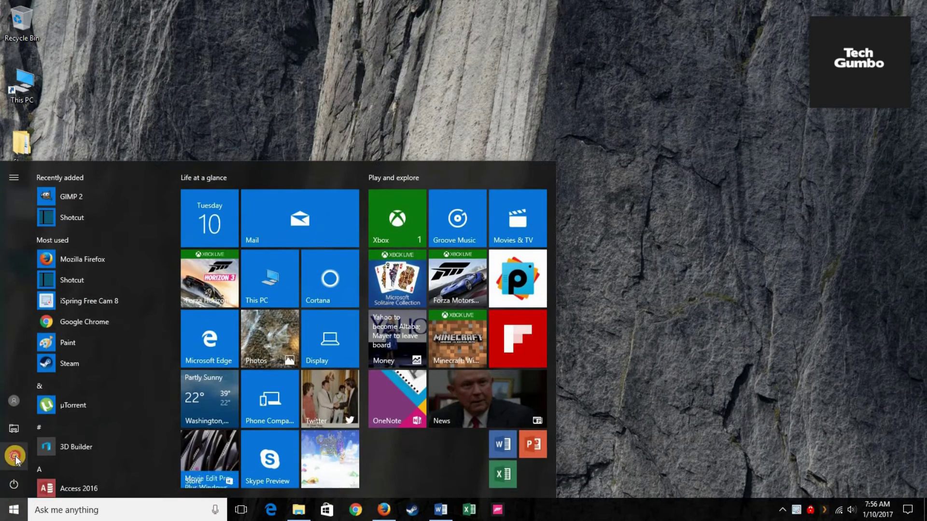
{"action": "left_click", "coordinate": [15, 457]}
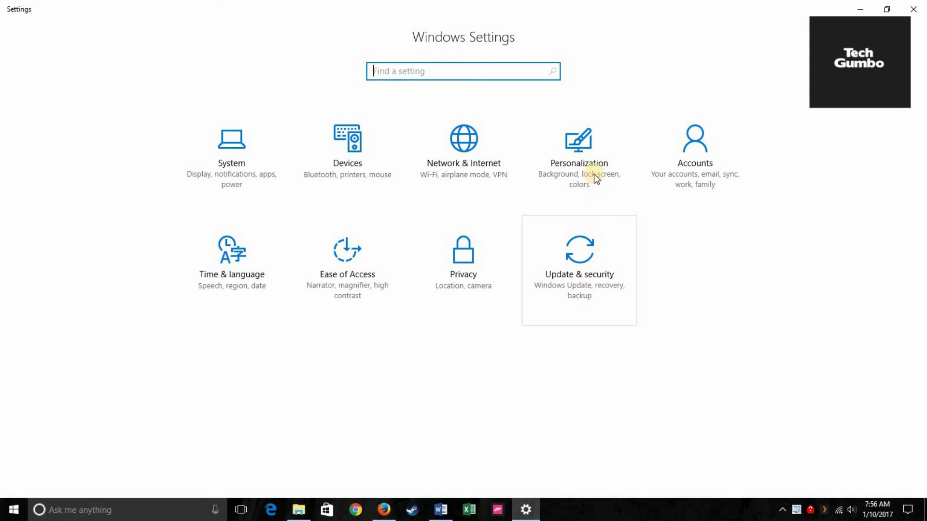
{"action": "left_click", "coordinate": [594, 167]}
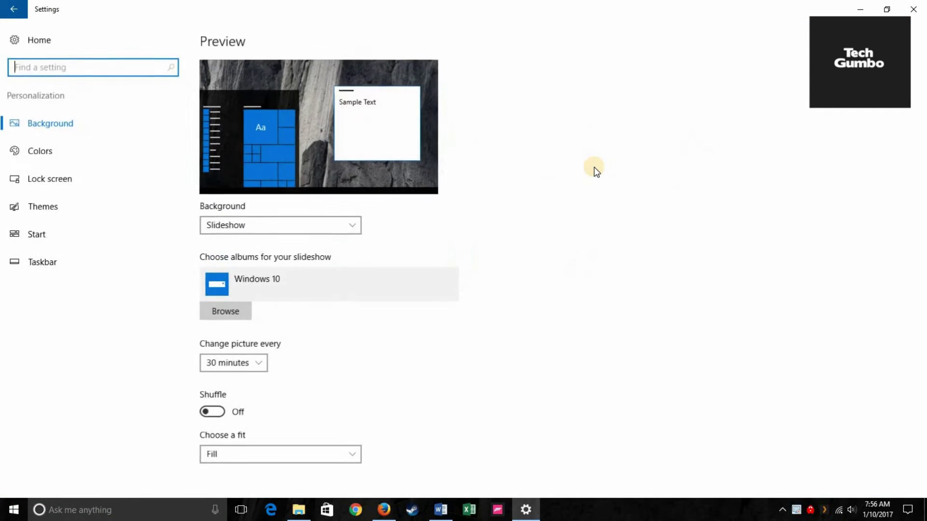
{"action": "left_click", "coordinate": [46, 153]}
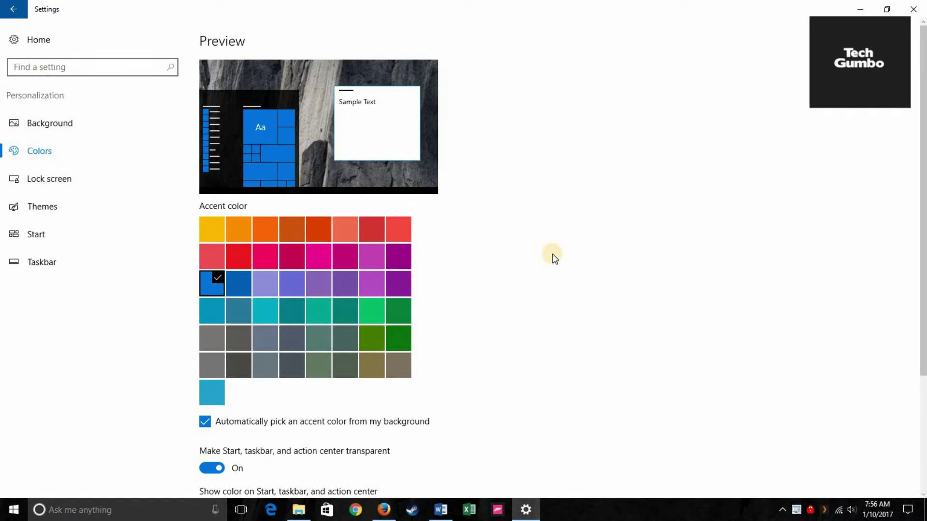
{"action": "scroll", "coordinate": [552, 254], "scroll_direction": "down", "scroll_amount": 3}
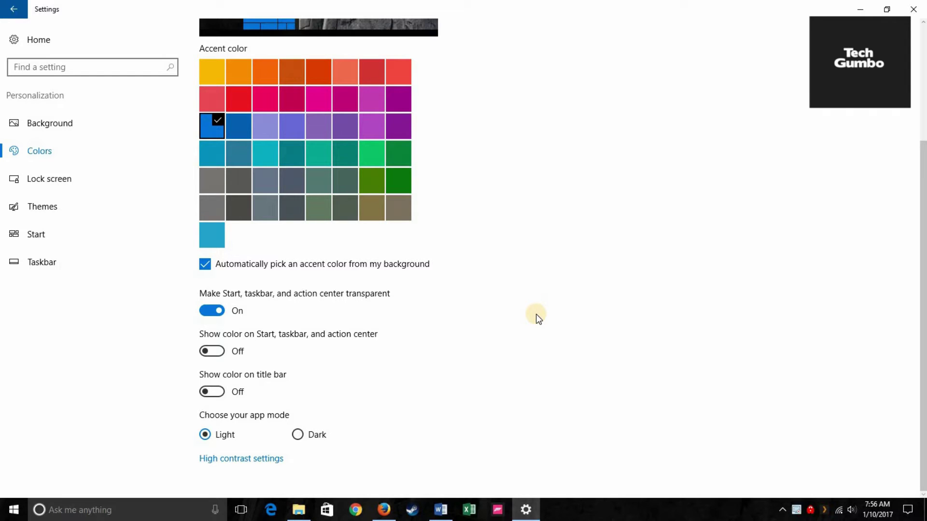
{"action": "left_click", "coordinate": [297, 434]}
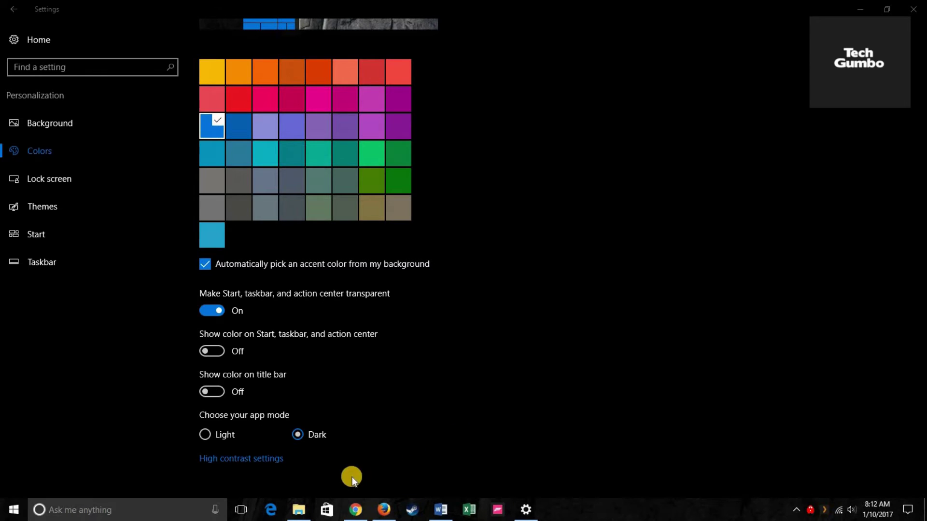
Bring Chrome forward and open its Extensions page via More tools, scrolling the list.
{"action": "left_click", "coordinate": [355, 509]}
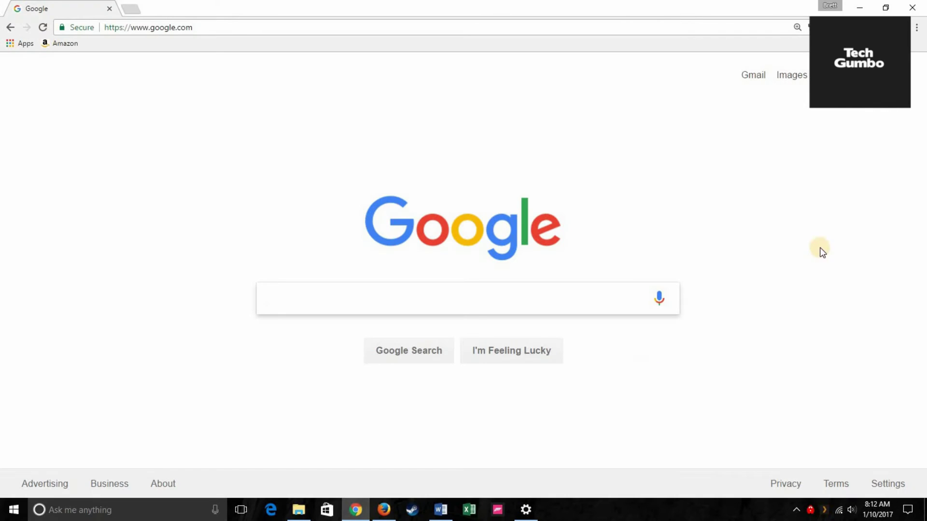
{"action": "left_click", "coordinate": [917, 29]}
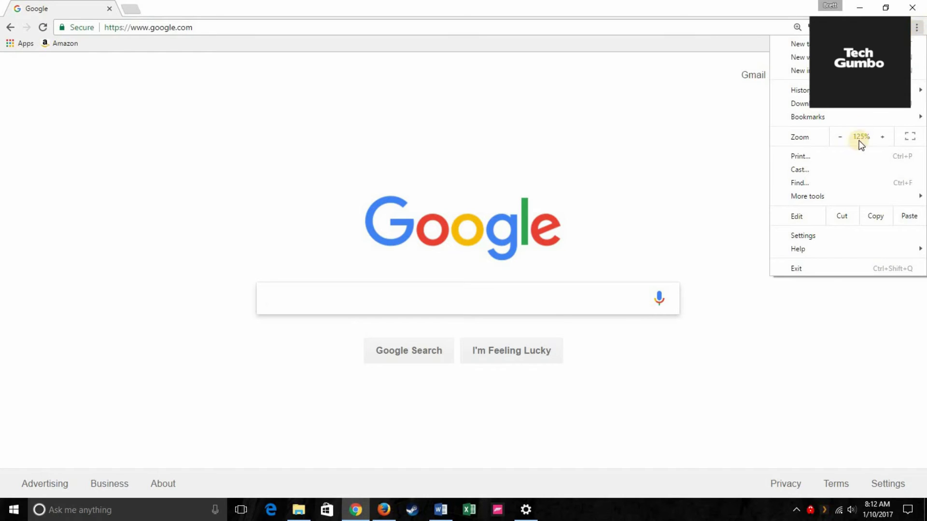
{"action": "mouse_move", "coordinate": [813, 198]}
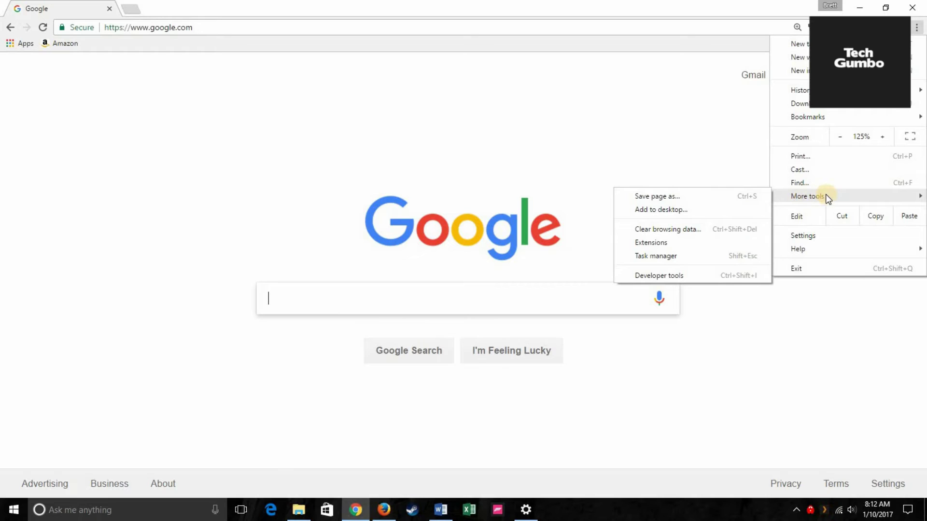
{"action": "left_click", "coordinate": [649, 241]}
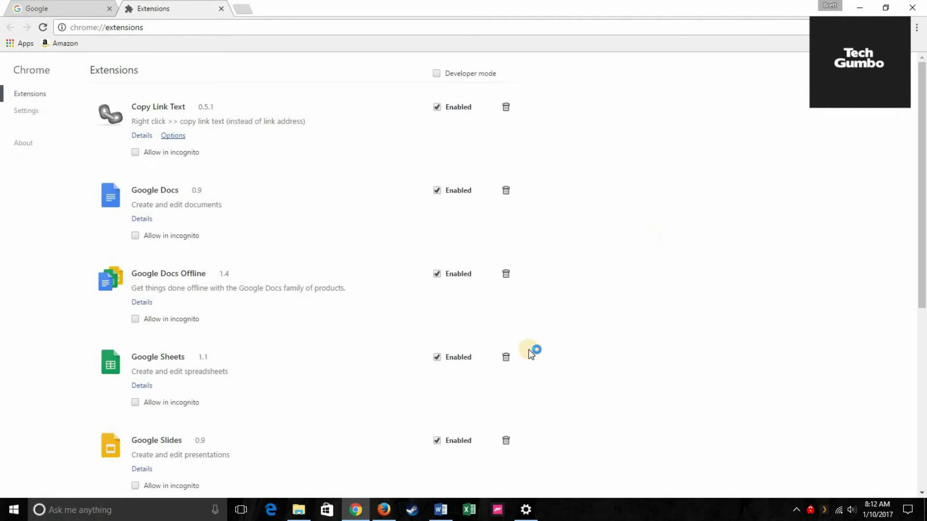
{"action": "scroll", "coordinate": [521, 348], "scroll_direction": "down", "scroll_amount": 7}
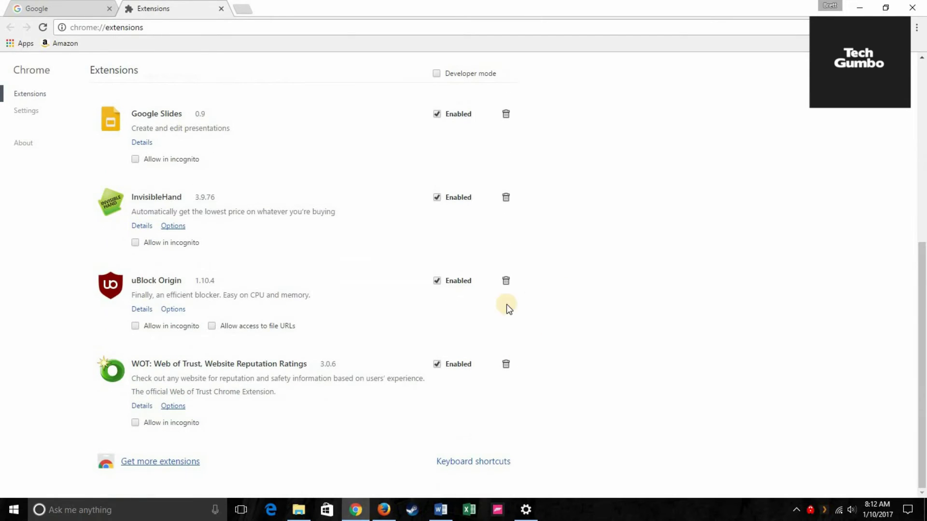
Search the Chrome Web Store for 'dark theme'.
{"action": "left_click", "coordinate": [160, 463]}
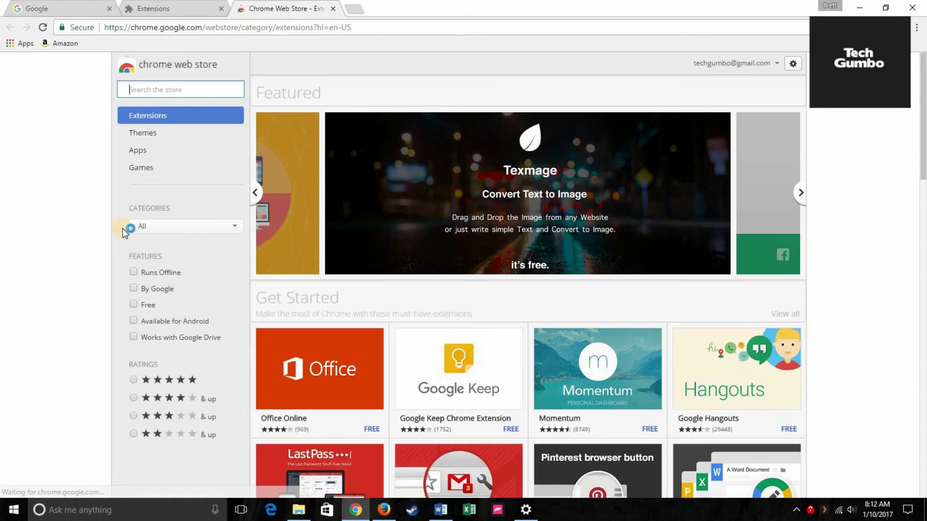
{"action": "left_click", "coordinate": [147, 133]}
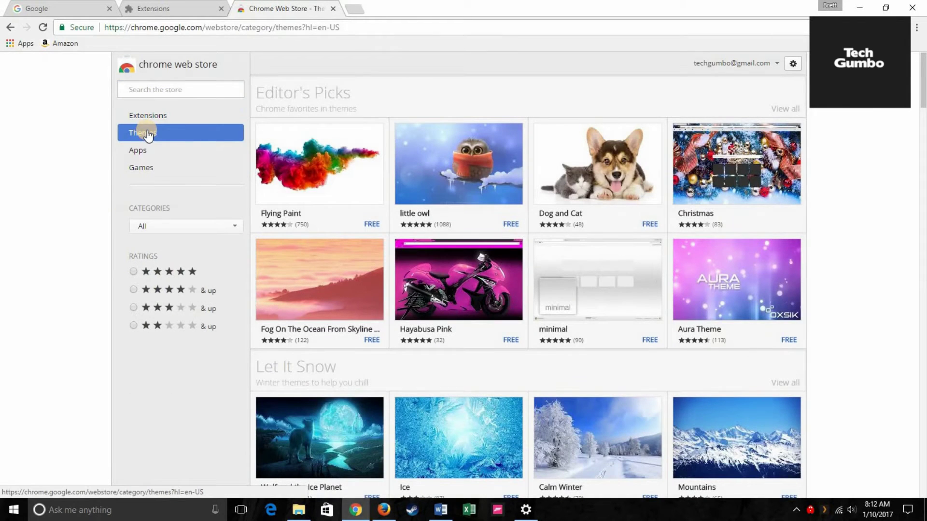
{"action": "left_click", "coordinate": [143, 89]}
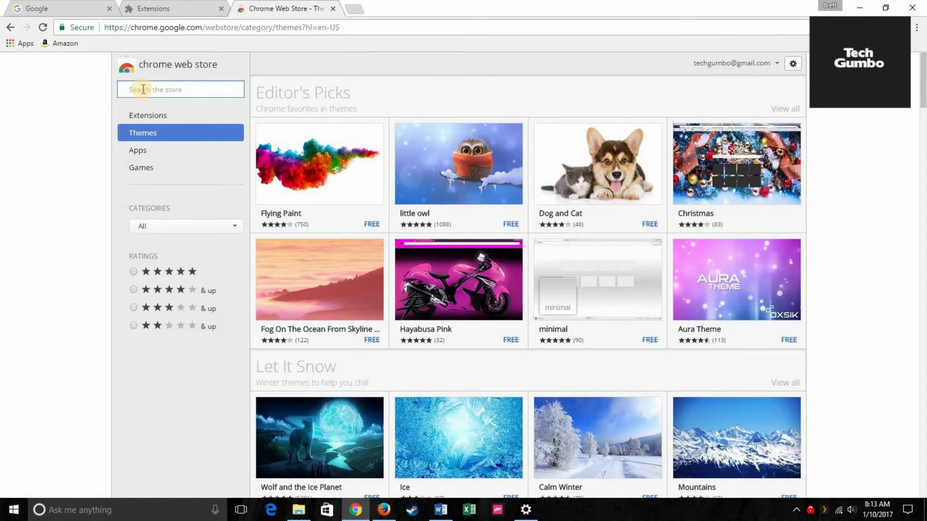
{"action": "type", "text": "dark"}
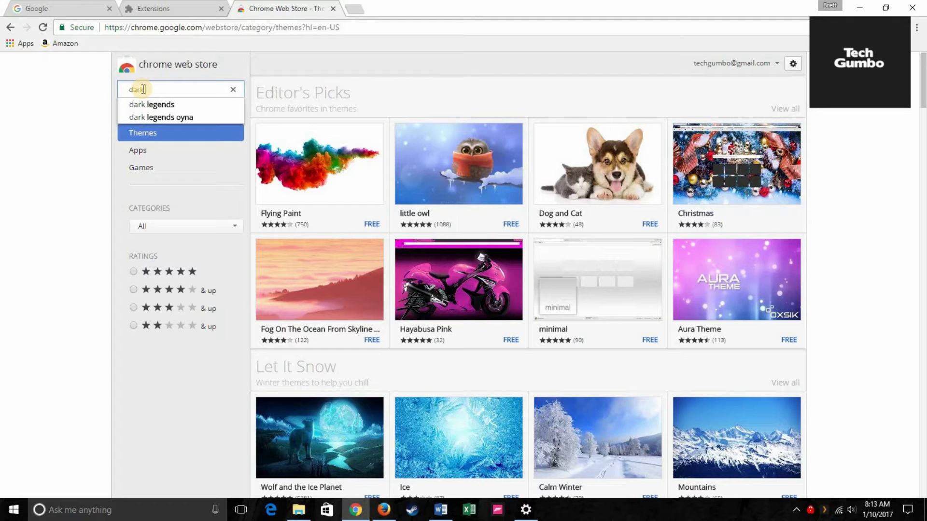
{"action": "type", "text": " theme"}
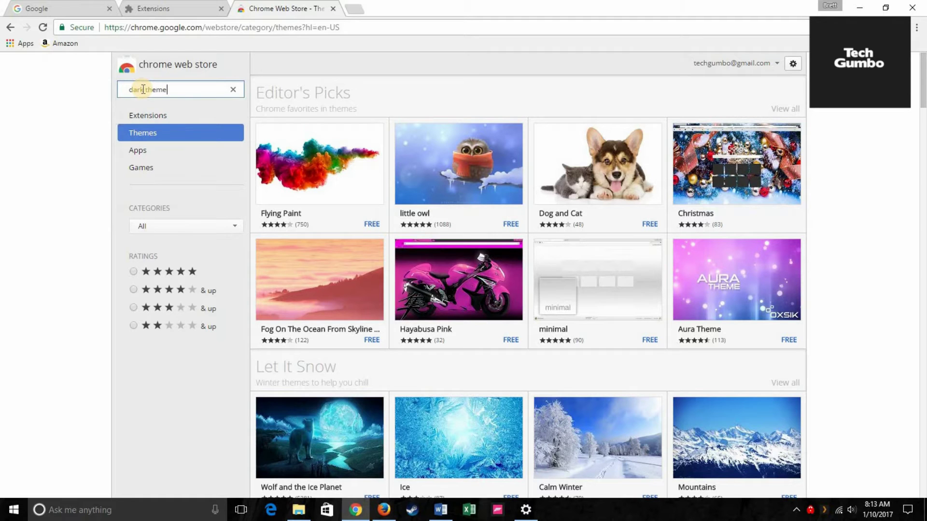
{"action": "key", "text": "Return"}
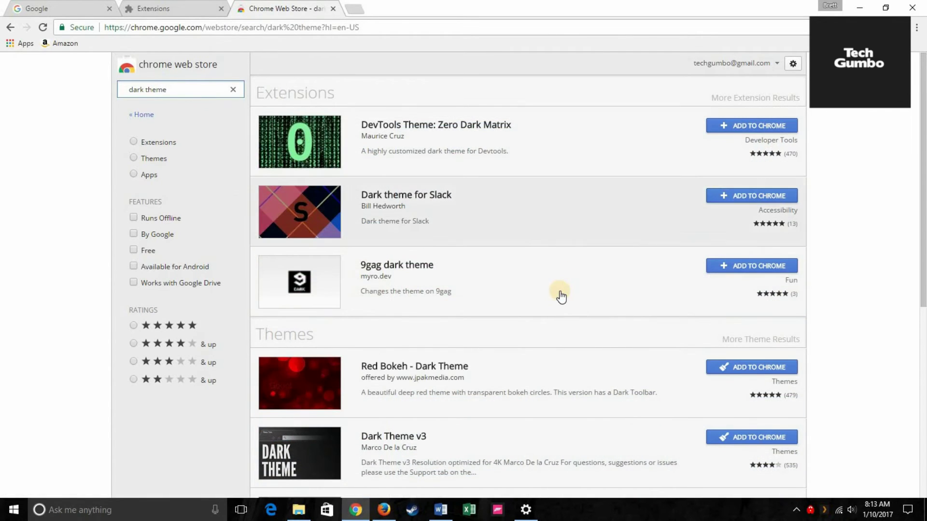
Filter results to themes, add Dark Theme v3, and return to the Google tab.
{"action": "scroll", "coordinate": [649, 215], "scroll_direction": "down", "scroll_amount": 3}
{"action": "scroll", "coordinate": [650, 215], "scroll_direction": "down", "scroll_amount": 2}
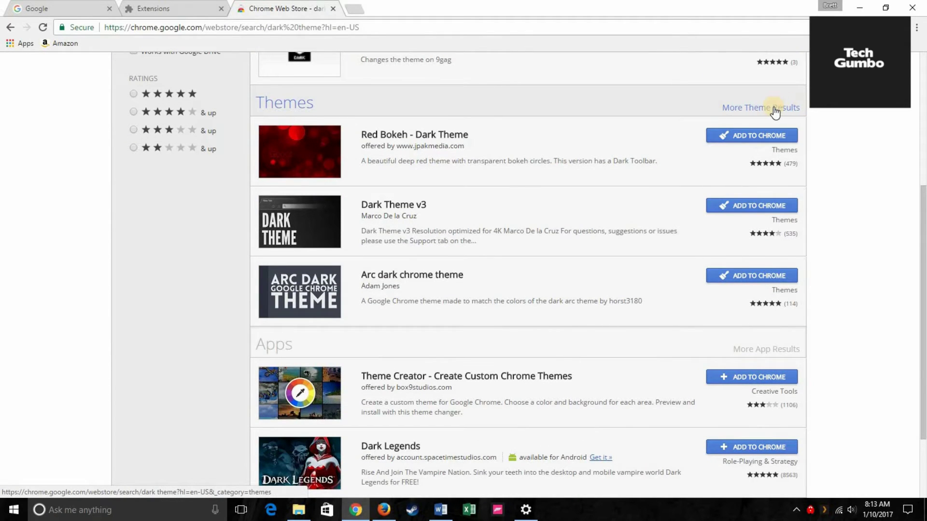
{"action": "left_click", "coordinate": [774, 110]}
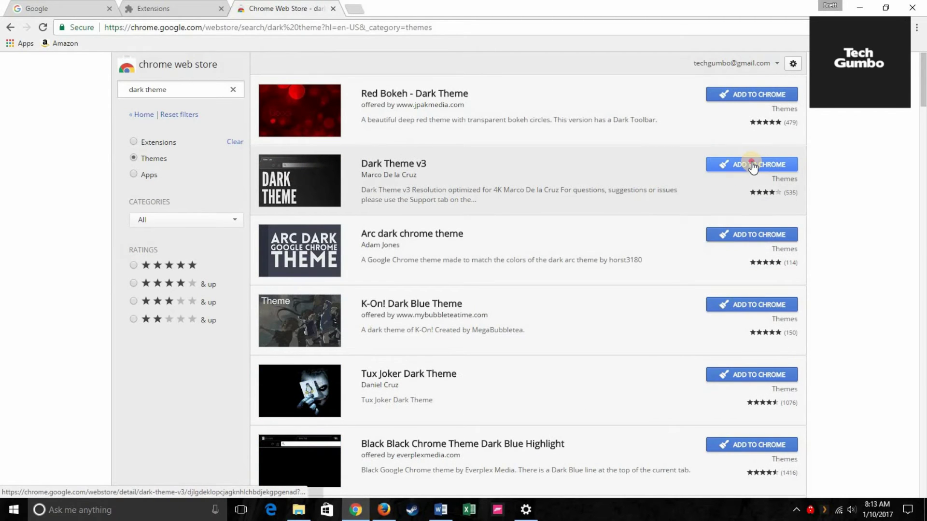
{"action": "left_click", "coordinate": [753, 166]}
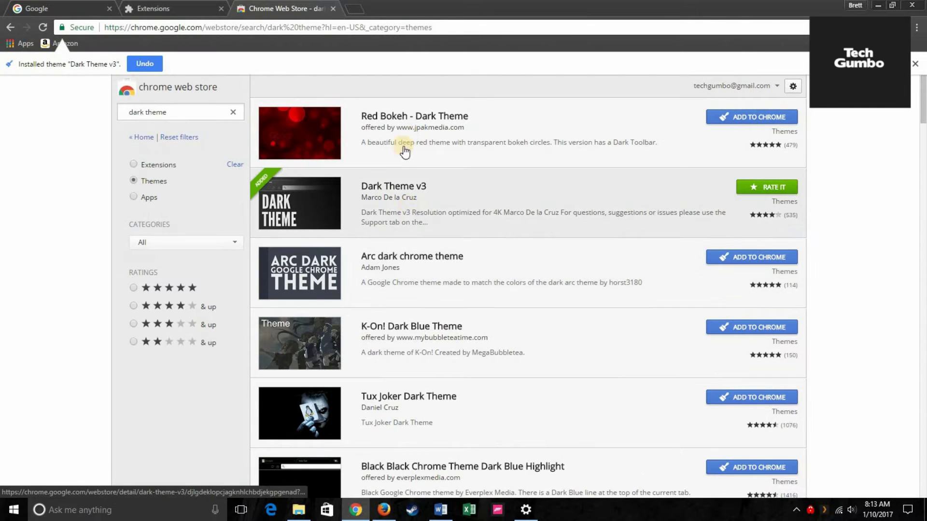
{"action": "left_click", "coordinate": [63, 8]}
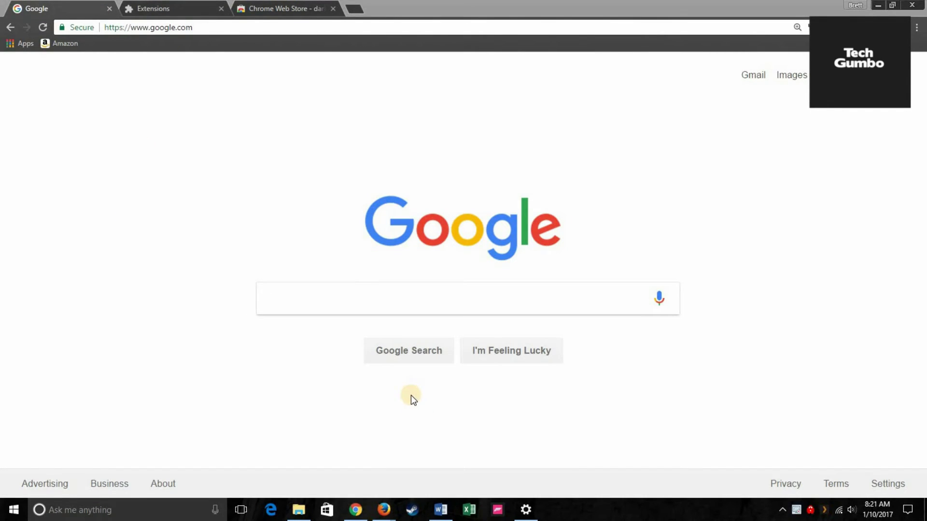
Minimize Chrome and open Firefox's Add-ons Manager, scrolling to the recommendations.
{"action": "left_click", "coordinate": [879, 6]}
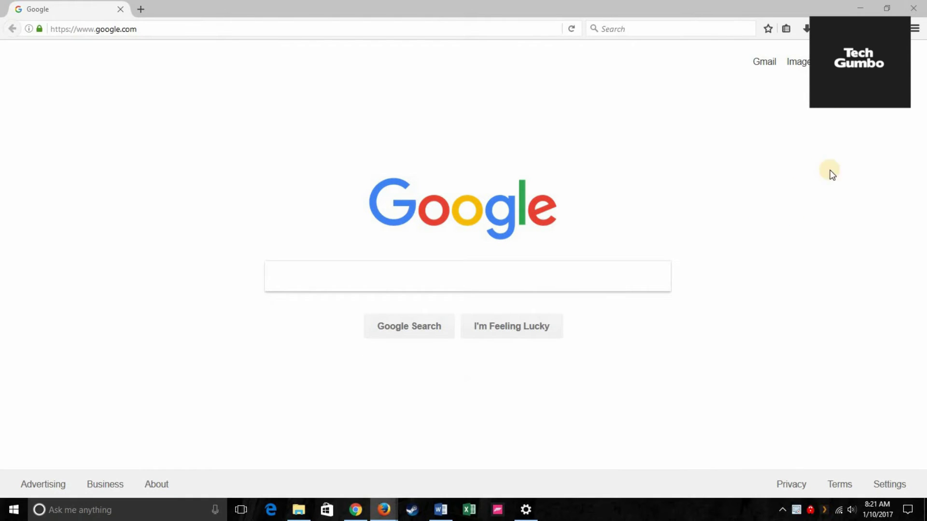
{"action": "left_click", "coordinate": [915, 30]}
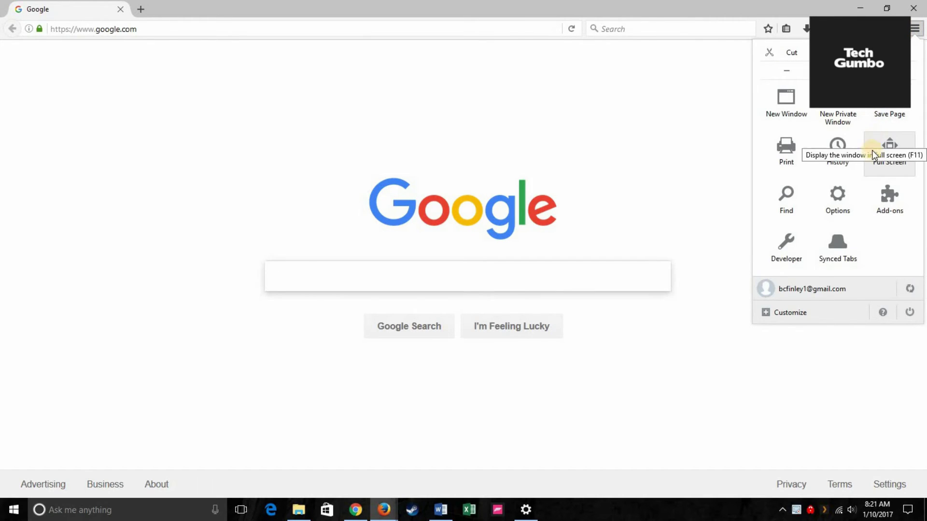
{"action": "left_click", "coordinate": [883, 200]}
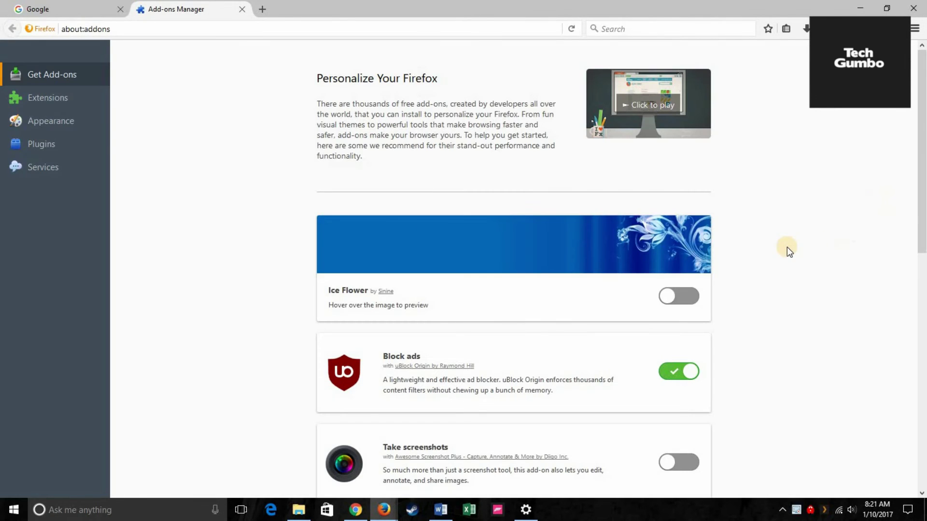
{"action": "scroll", "coordinate": [780, 255], "scroll_direction": "down", "scroll_amount": 4}
{"action": "scroll", "coordinate": [782, 255], "scroll_direction": "down", "scroll_amount": 6}
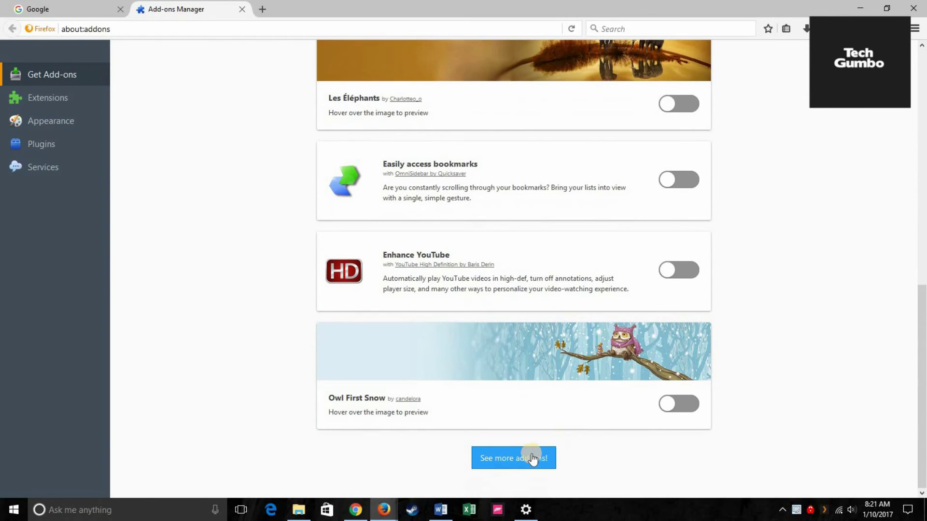
Open the Dark Fox theme page from the Themes section of addons.mozilla.org.
{"action": "left_click", "coordinate": [525, 457]}
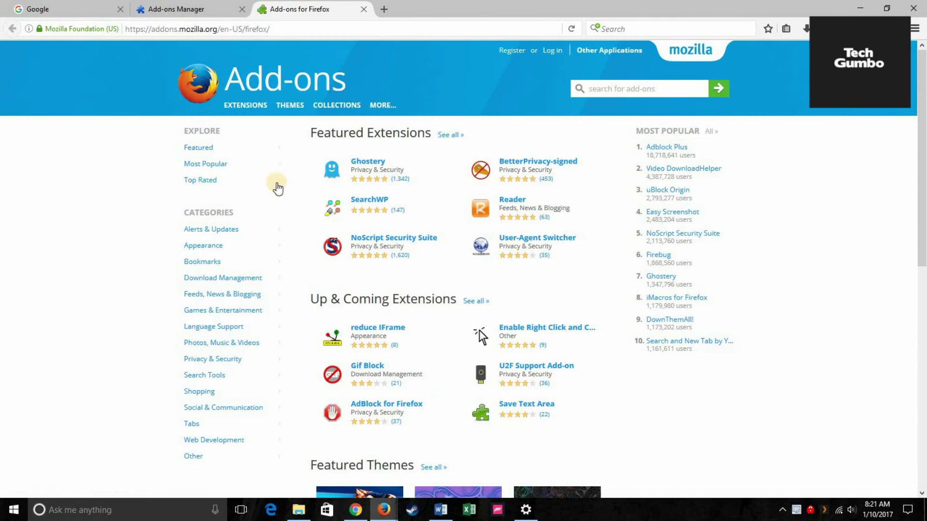
{"action": "left_click", "coordinate": [289, 109]}
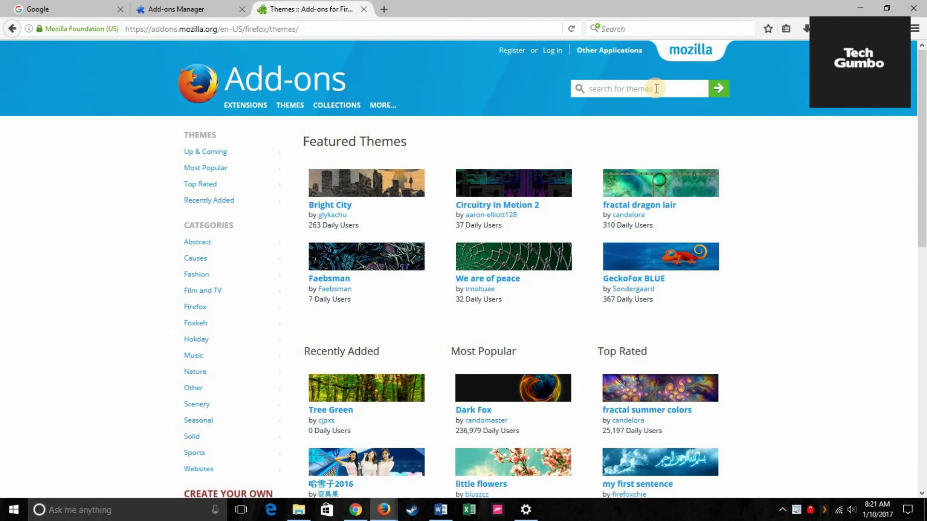
{"action": "scroll", "coordinate": [750, 261], "scroll_direction": "down", "scroll_amount": 3}
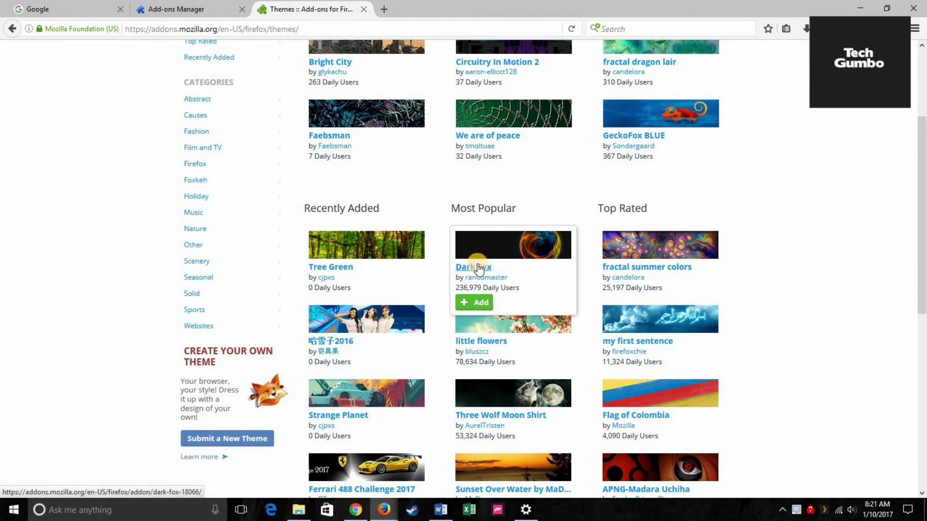
{"action": "left_click", "coordinate": [478, 269]}
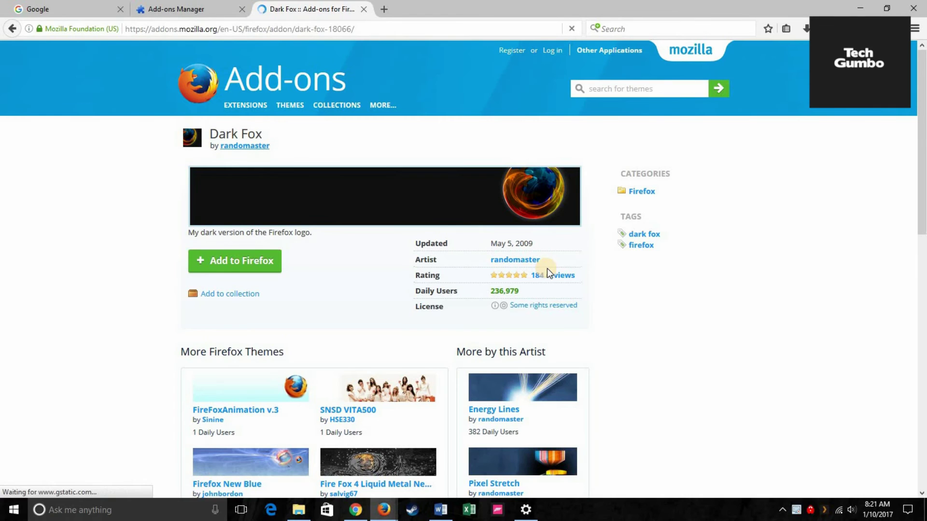
Add Dark Fox to Firefox and check the other tabs under the new theme.
{"action": "left_click", "coordinate": [235, 261]}
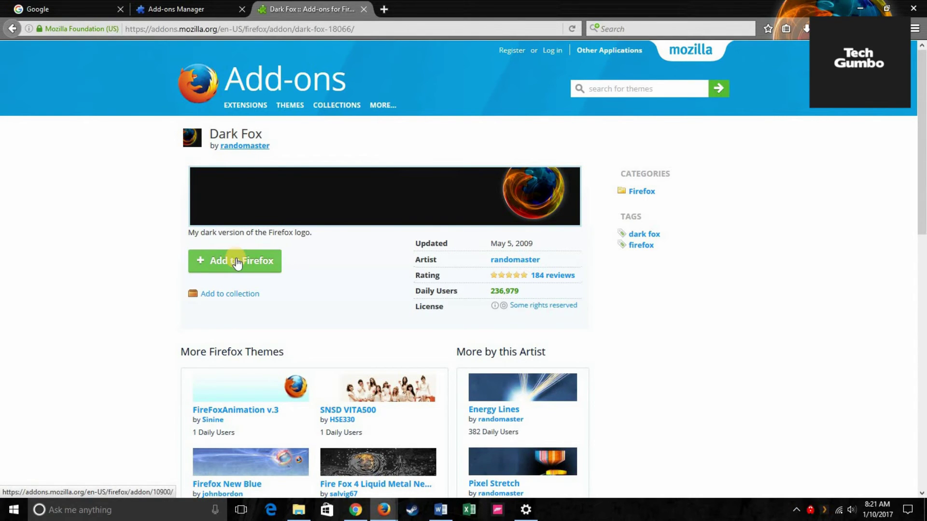
{"action": "left_click", "coordinate": [78, 11]}
{"action": "left_click", "coordinate": [149, 9]}
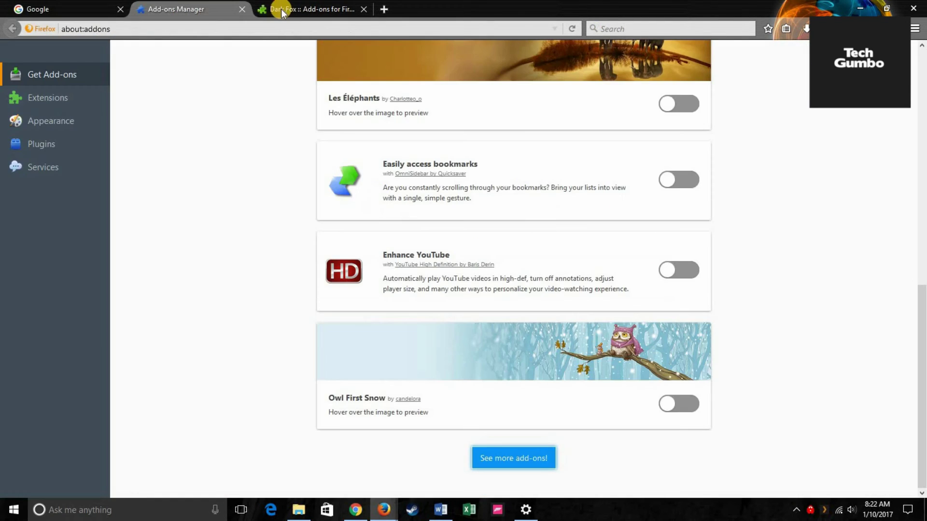
{"action": "left_click", "coordinate": [283, 11]}
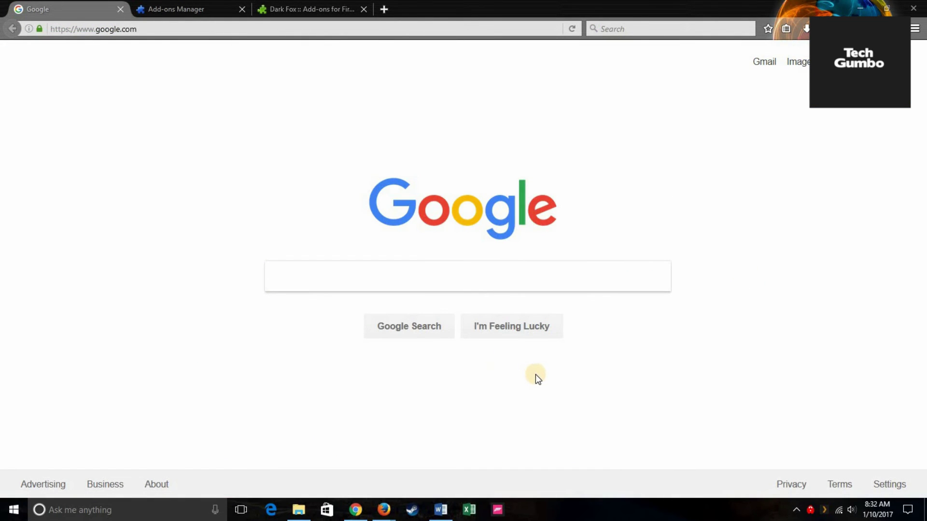
From the desktop's Personalize menu, open Theme settings and scroll to High Contrast themes.
{"action": "left_click", "coordinate": [854, 10]}
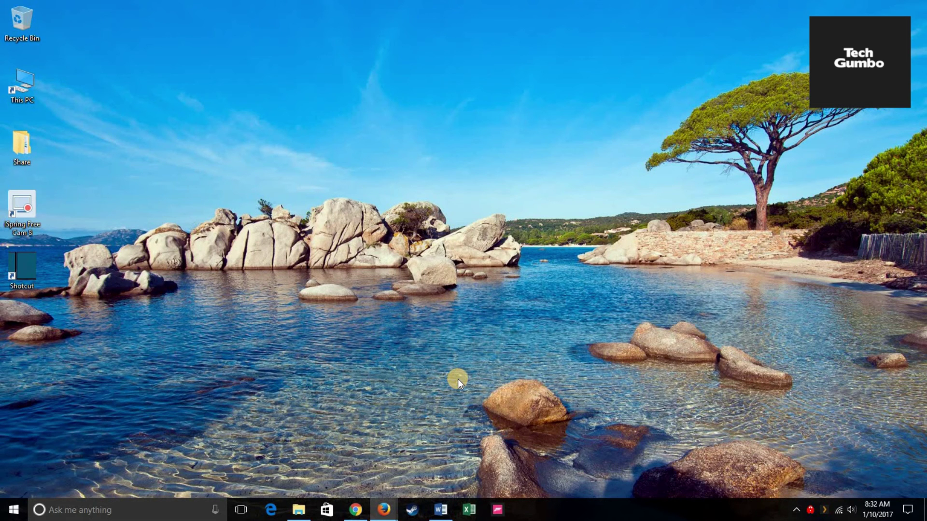
{"action": "right_click", "coordinate": [458, 378]}
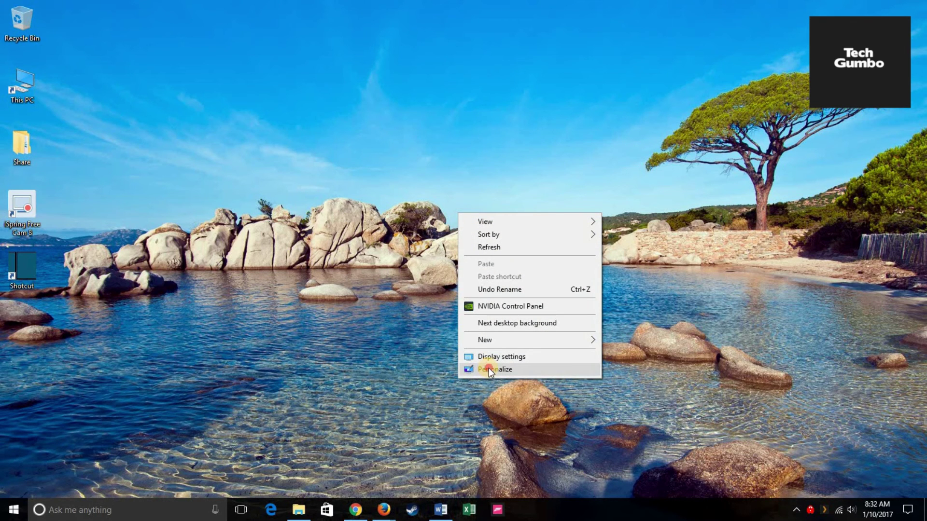
{"action": "left_click", "coordinate": [488, 368]}
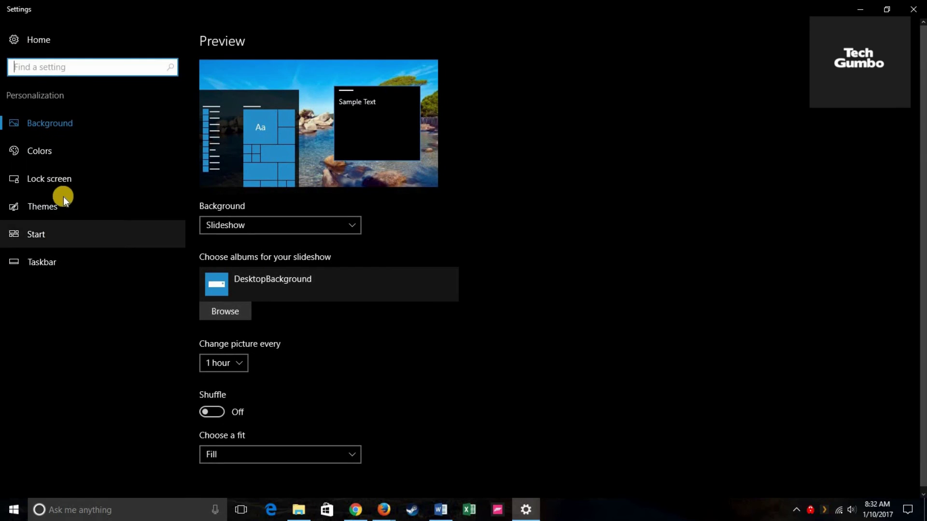
{"action": "left_click", "coordinate": [45, 207]}
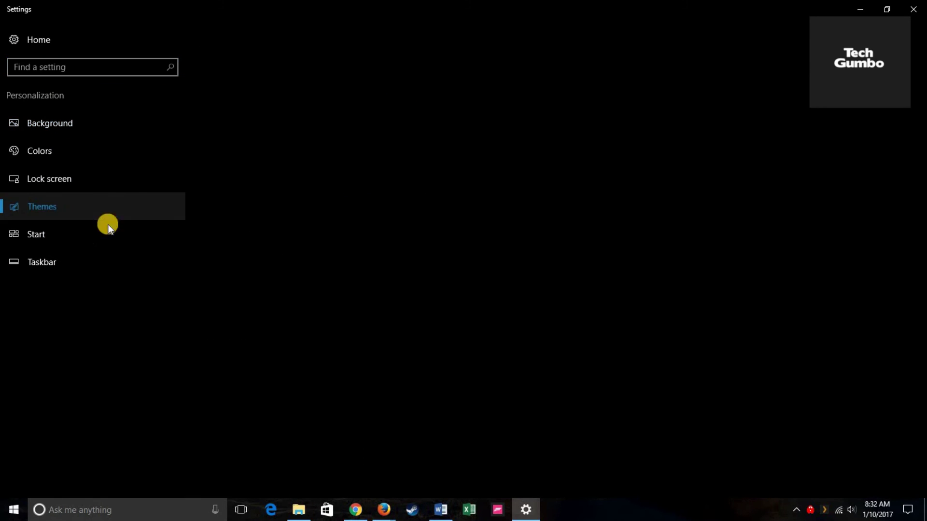
{"action": "left_click", "coordinate": [229, 71]}
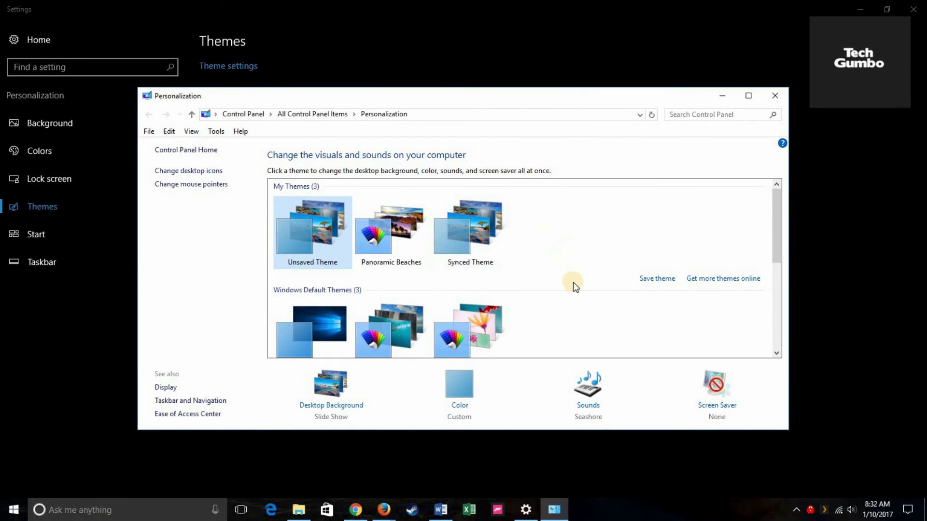
{"action": "scroll", "coordinate": [579, 283], "scroll_direction": "down", "scroll_amount": 8}
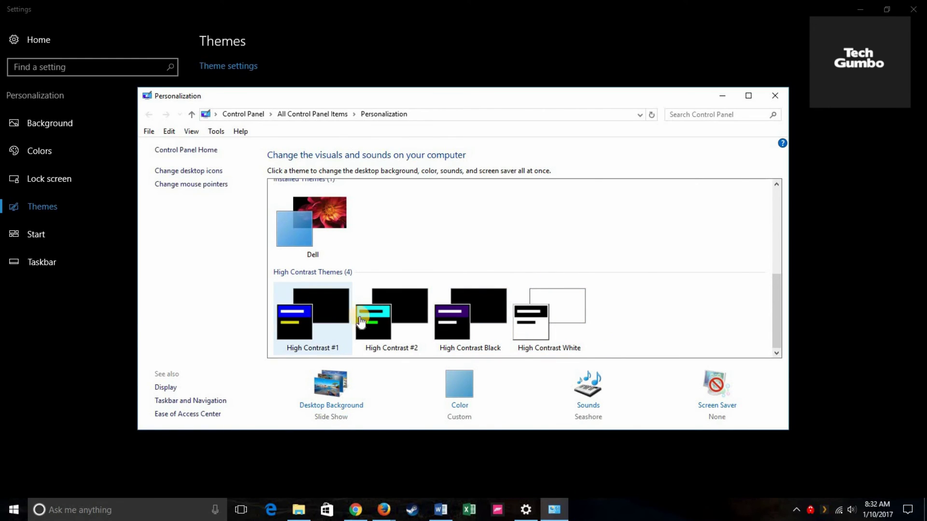
Apply the High Contrast #2 theme in the Personalization window.
{"action": "left_click", "coordinate": [392, 315]}
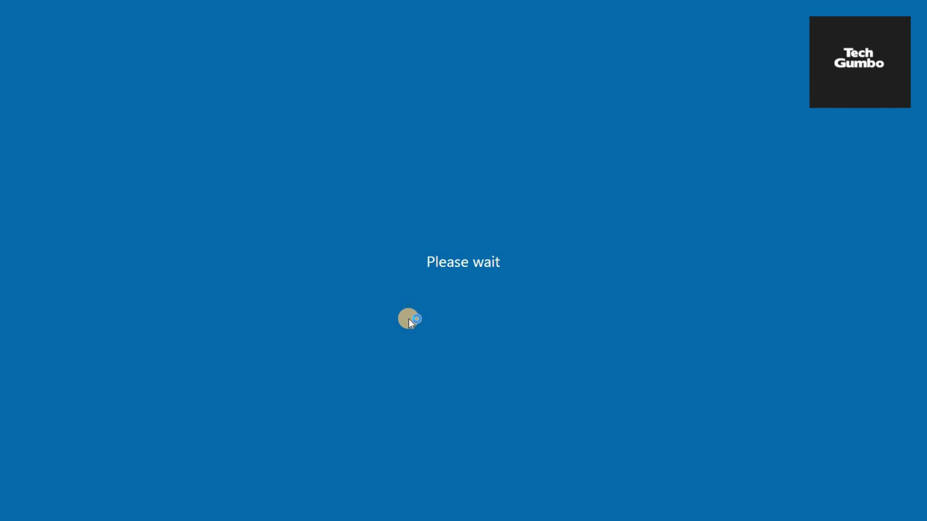